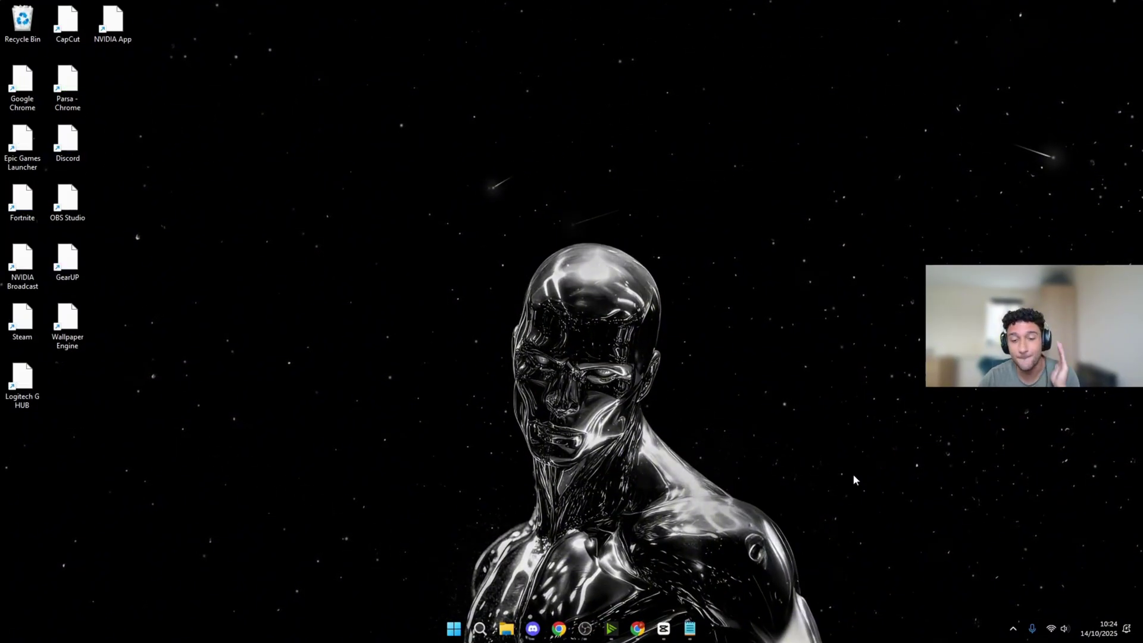
- Open Task Manager's Performance page maximised to review CPU, then minimise it
right_click(822, 628)
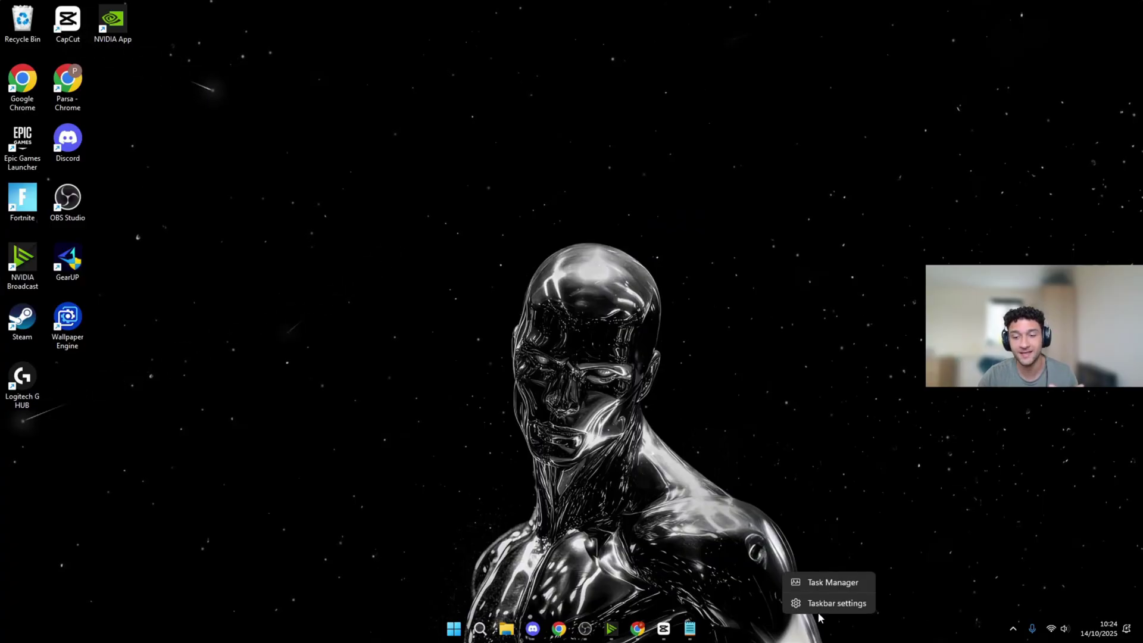
left_click(841, 584)
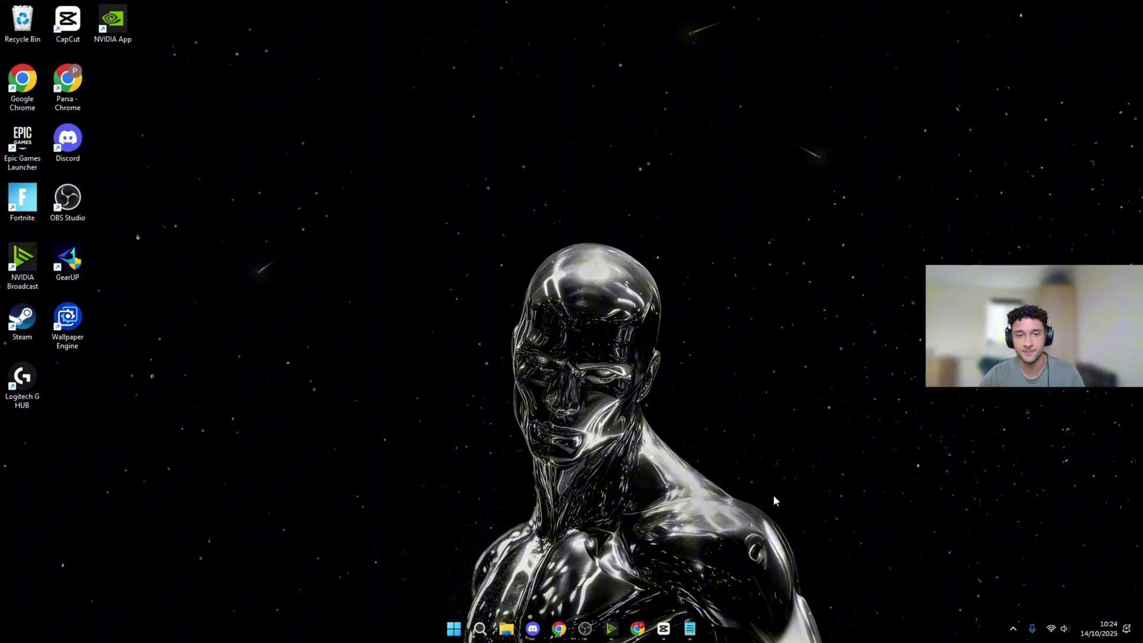
left_click(161, 188)
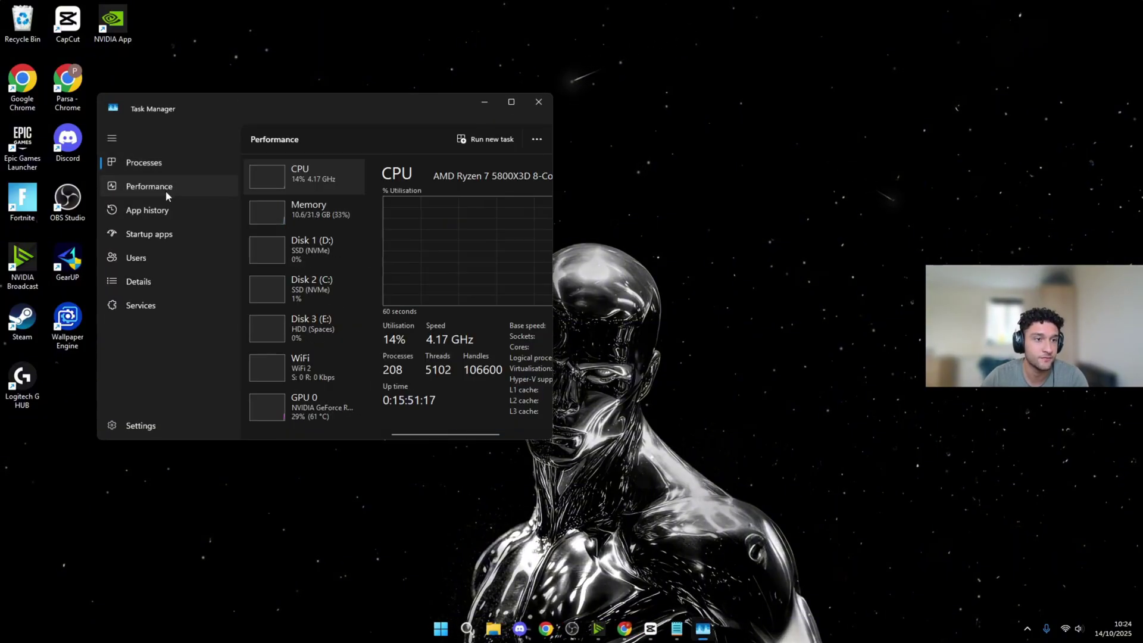
left_click_drag(408, 108, 543, 103)
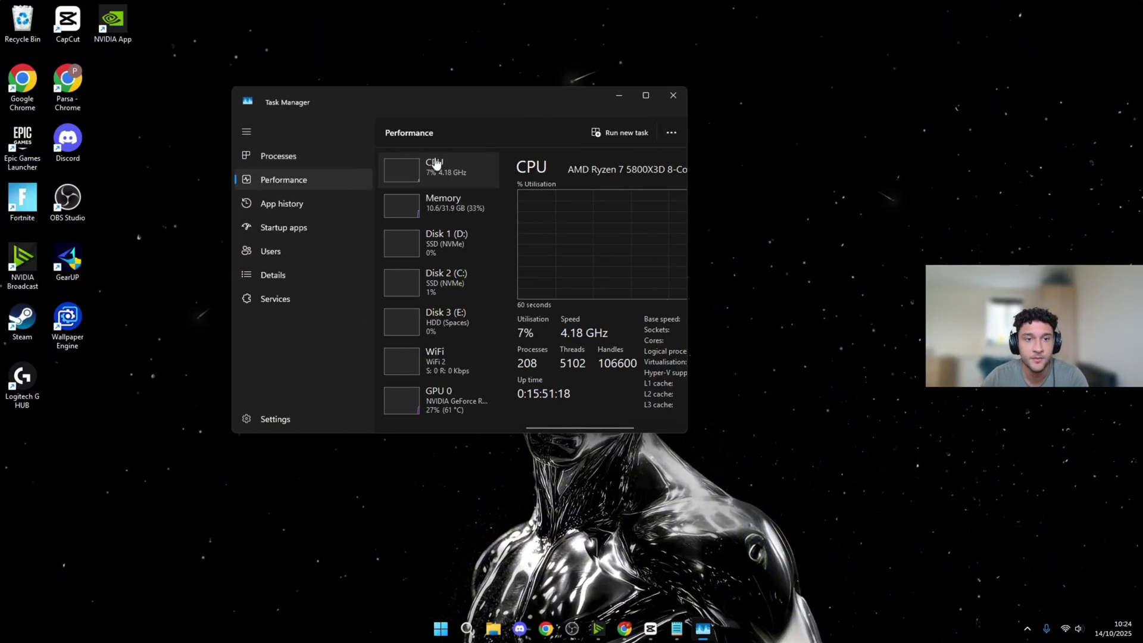
left_click(657, 97)
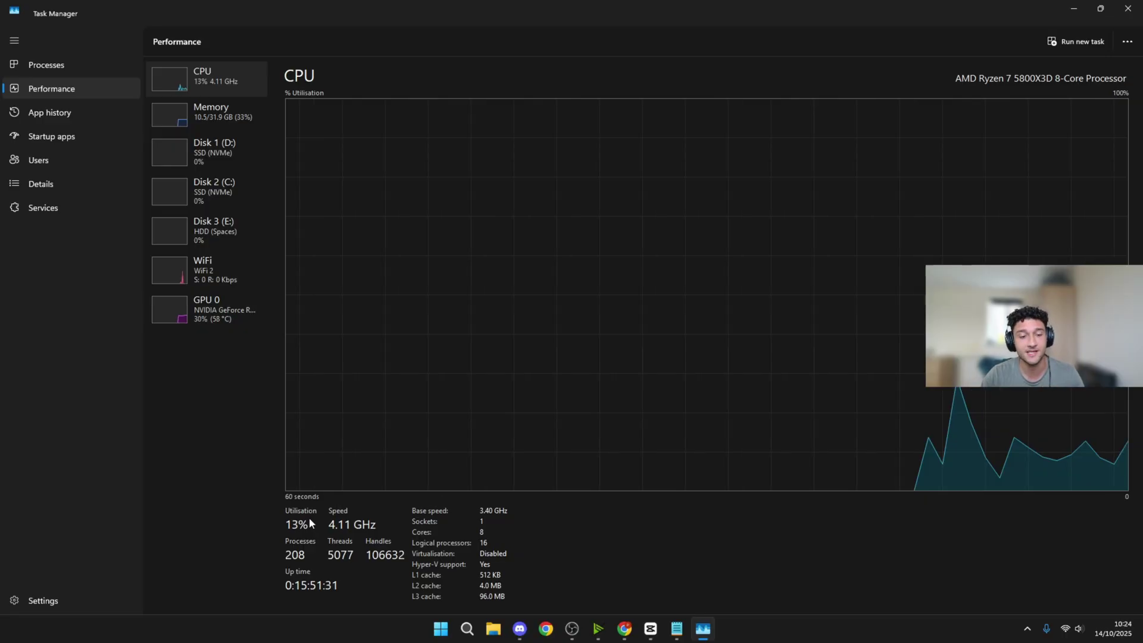
left_click(1073, 9)
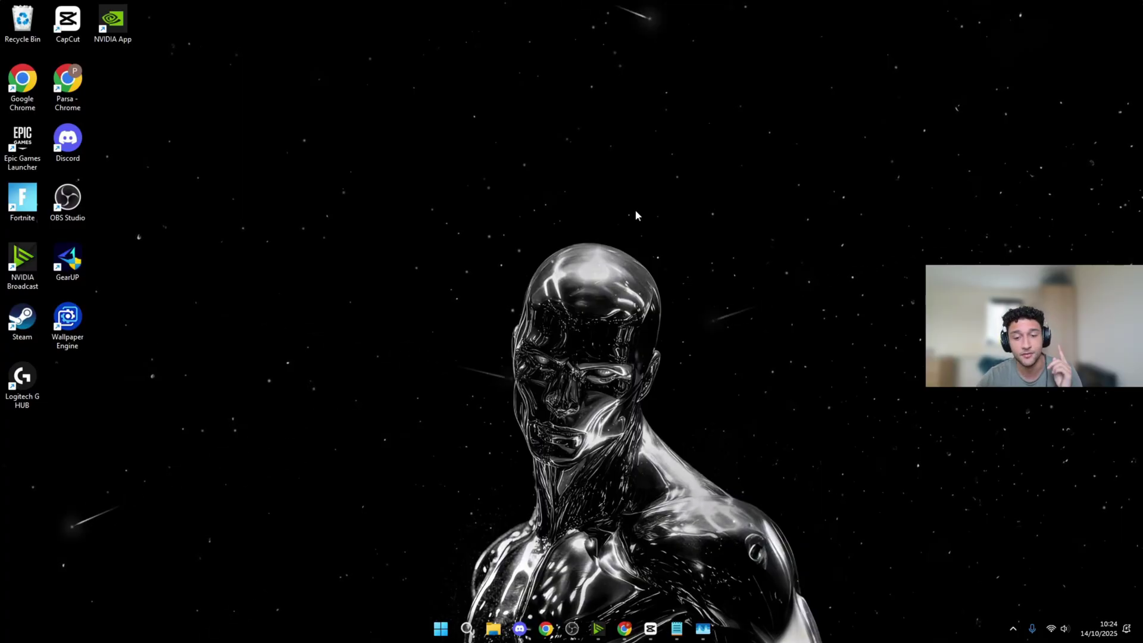
- Search for cmd and run Command Prompt as administrator
left_click(467, 629)
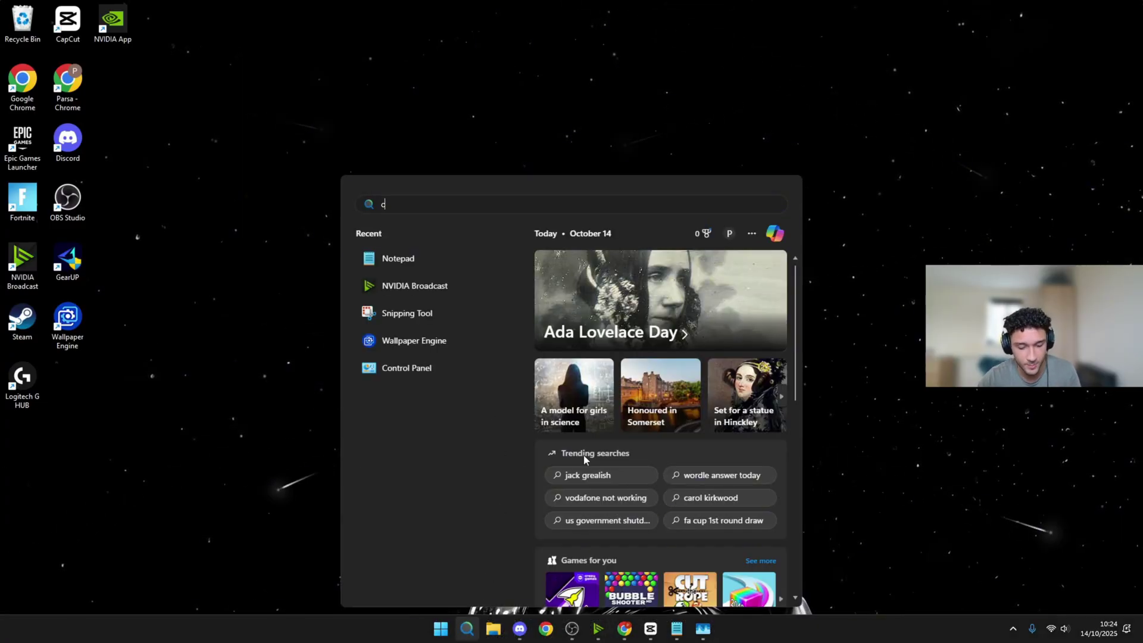
type("cmd")
right_click(423, 298)
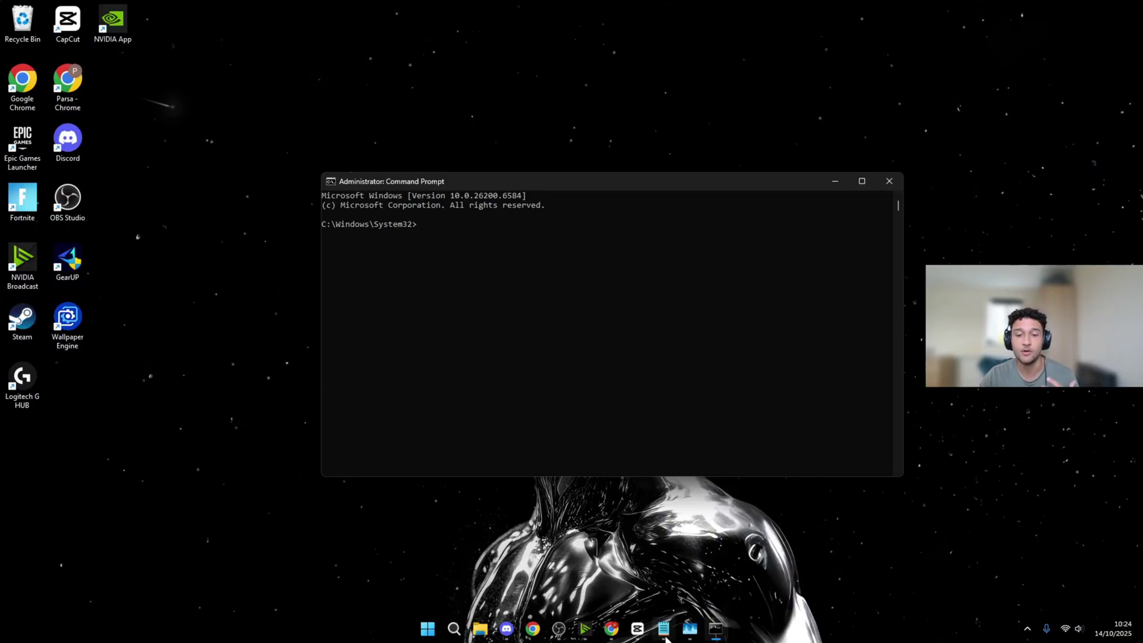
- Copy the wmic setpriority command for explorer.exe from Notepad
left_click(665, 631)
left_click_drag(693, 33, 953, 262)
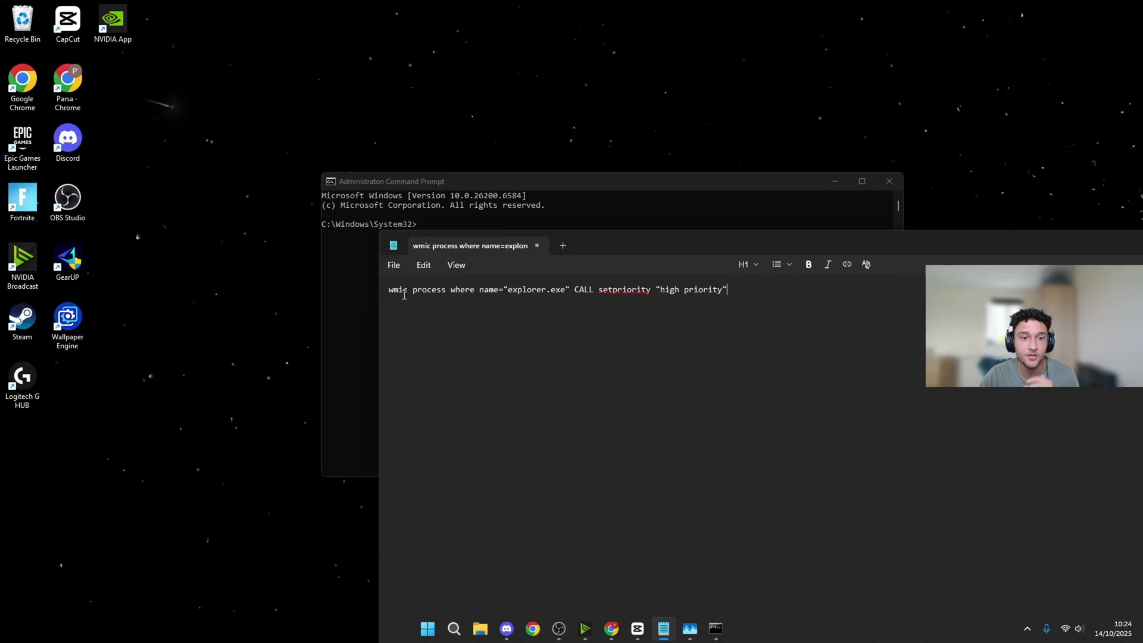
left_click_drag(728, 290, 384, 288)
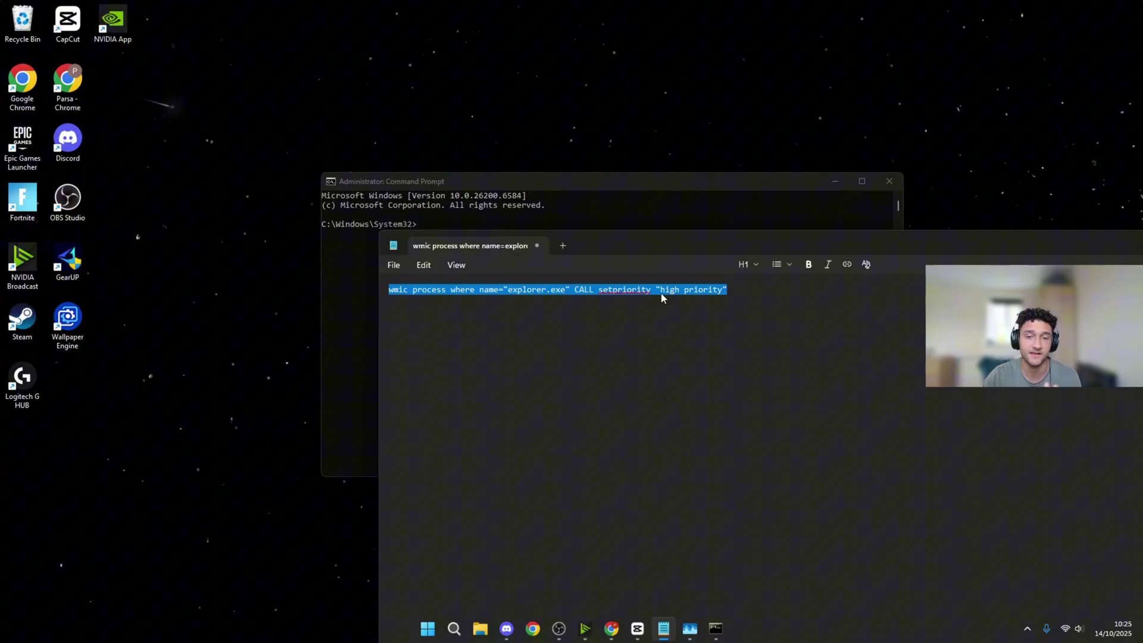
left_click(1039, 215)
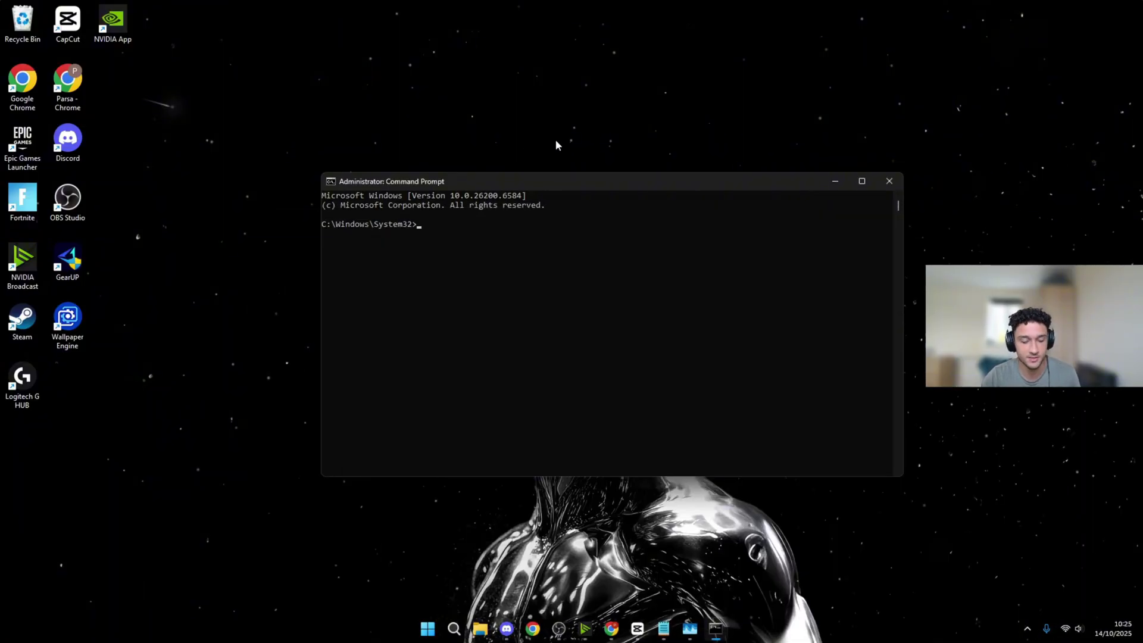
- Paste and run the command in the admin Command Prompt, then minimise it
type("wmic process where name=\"explorer.exe\" CALL setpriority \"high priority\"")
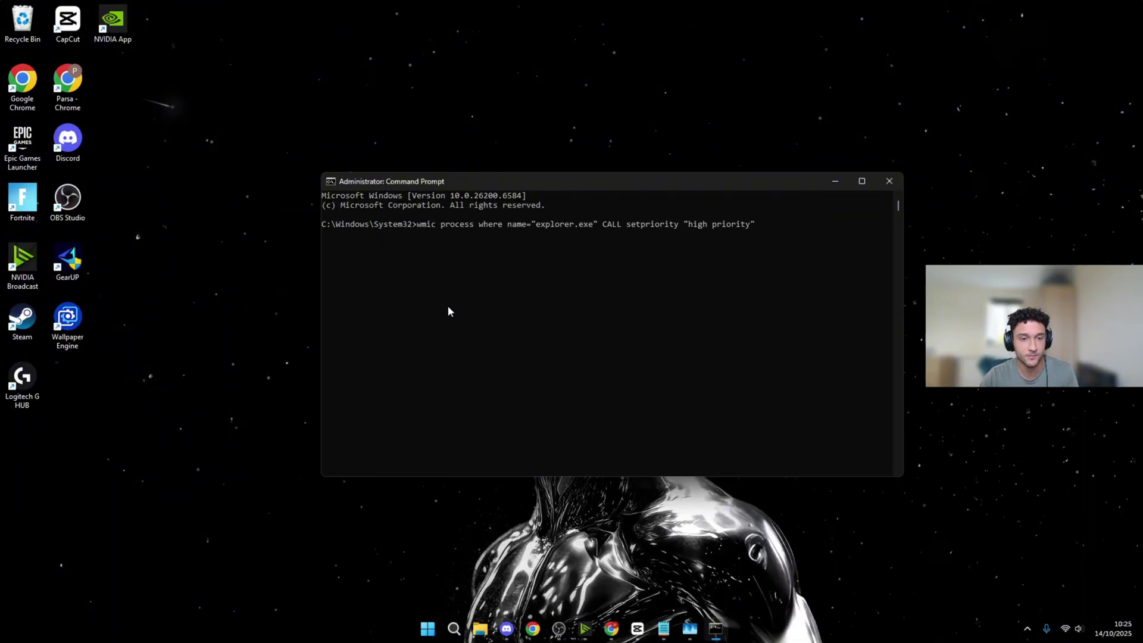
key("Return")
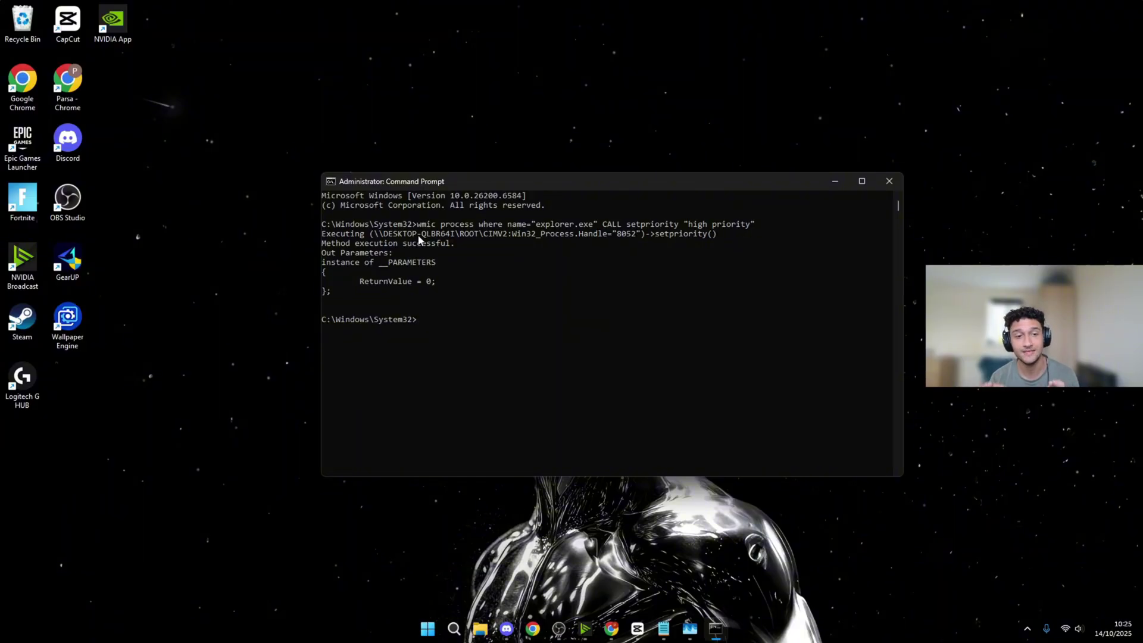
left_click(847, 186)
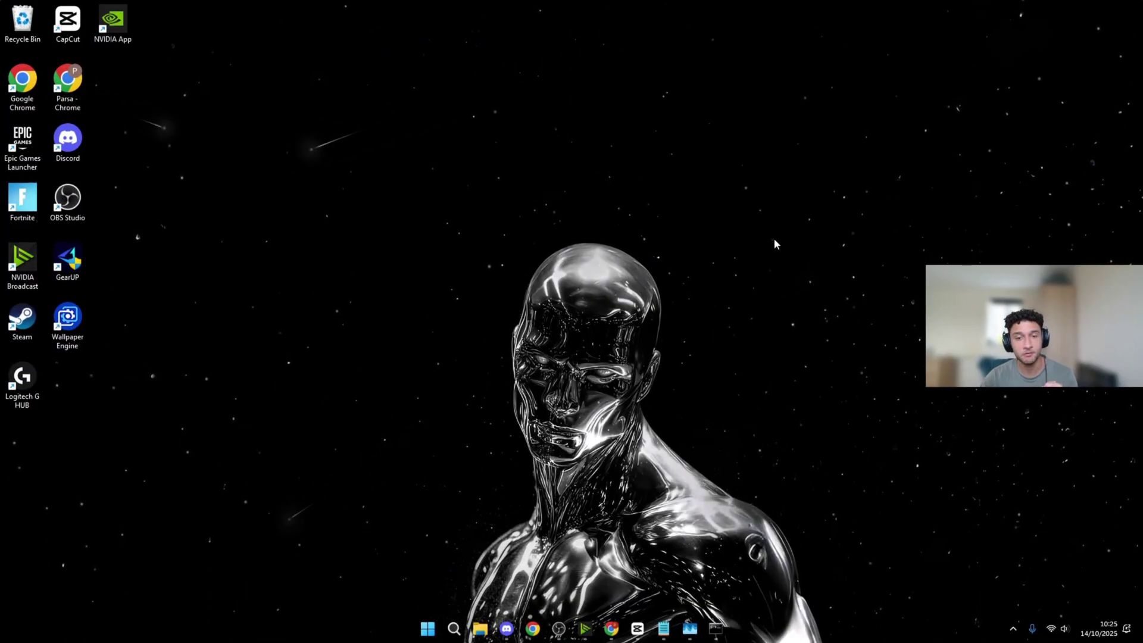
- Drag the GearUP desktop icon toward the centre of the desktop
left_click_drag(86, 261, 537, 204)
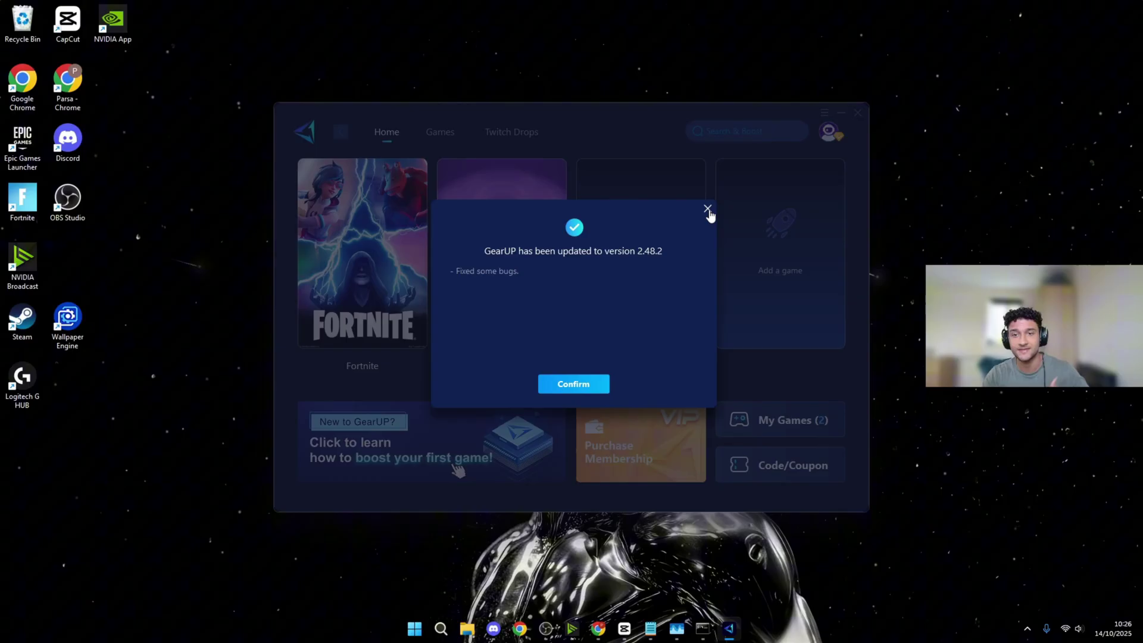
- Dismiss the version 2.48.2 update notice, browse the Games catalogue, and return Home
left_click(708, 211)
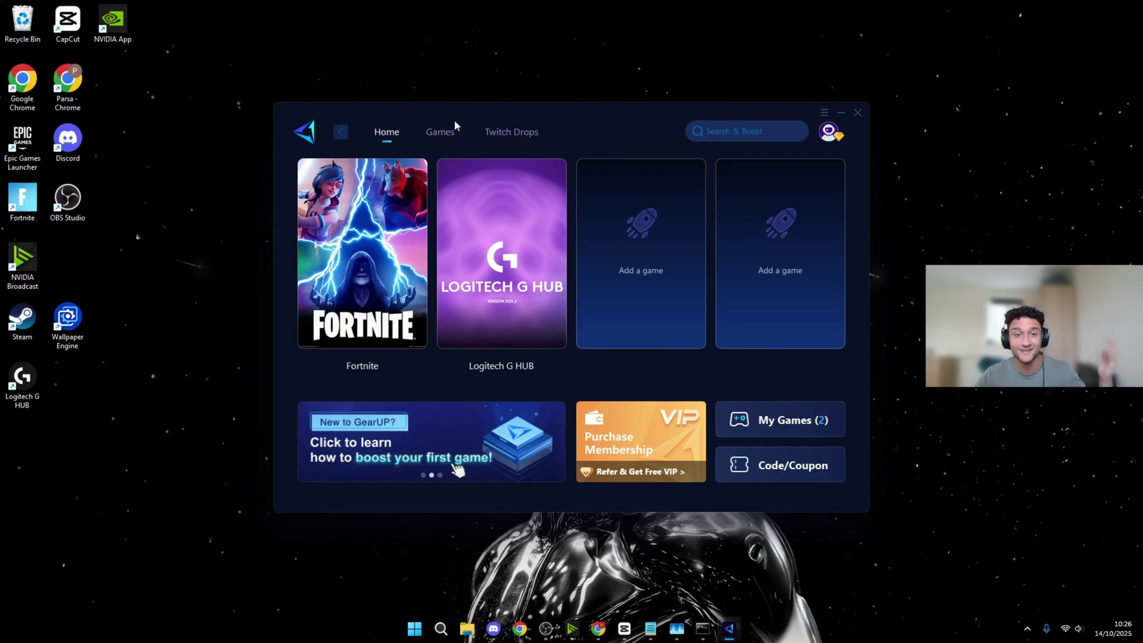
left_click(440, 132)
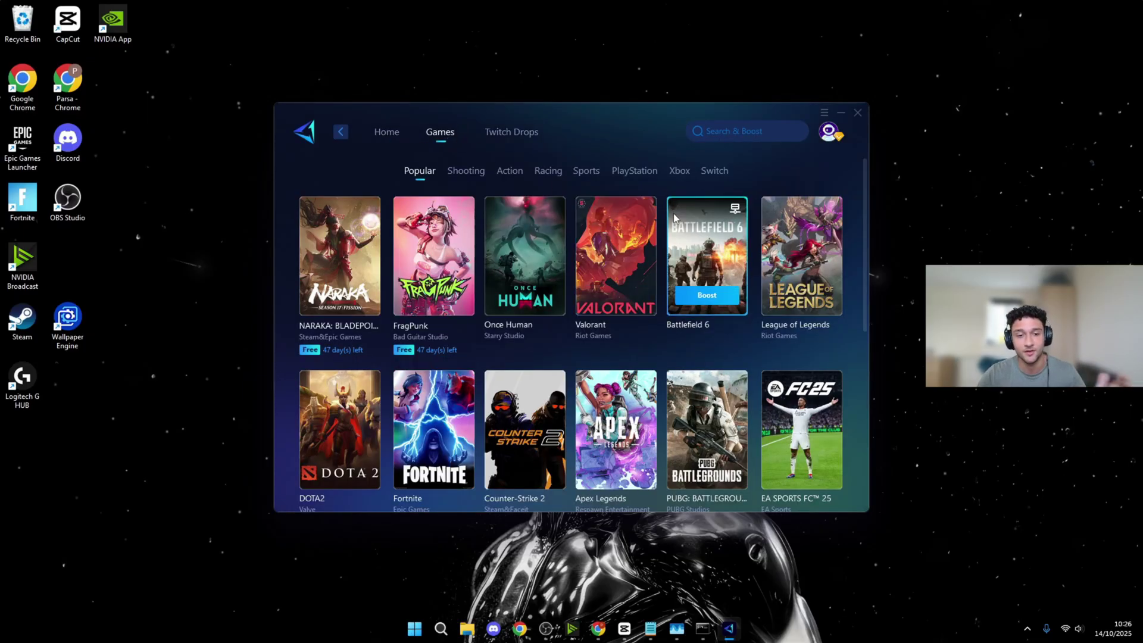
scroll(682, 220, "down", 2)
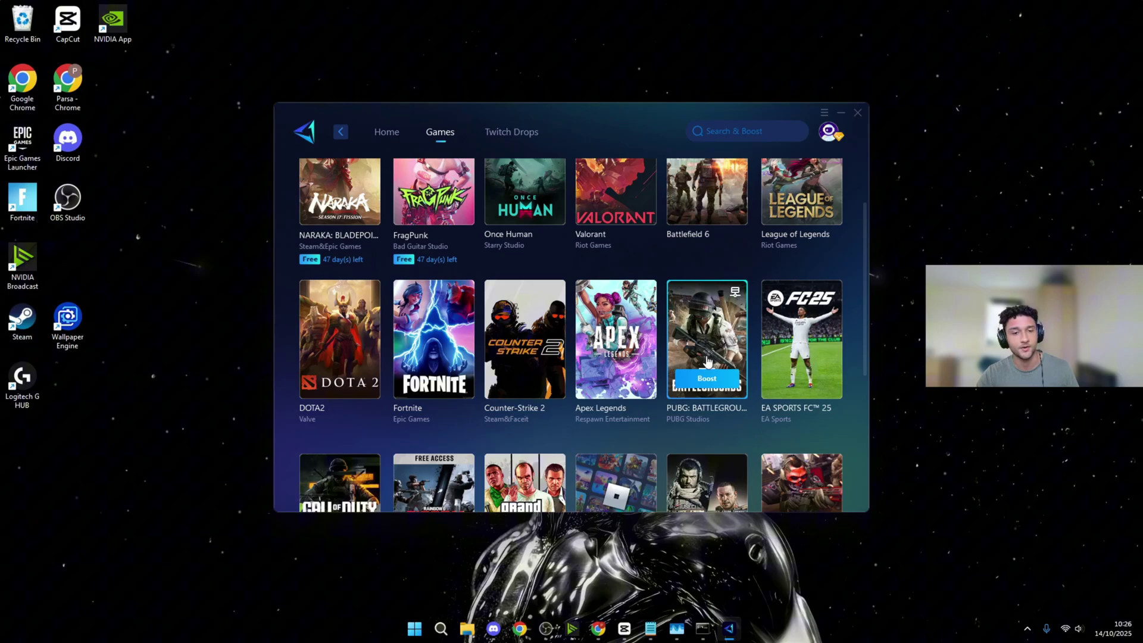
scroll(709, 362, "up", 2)
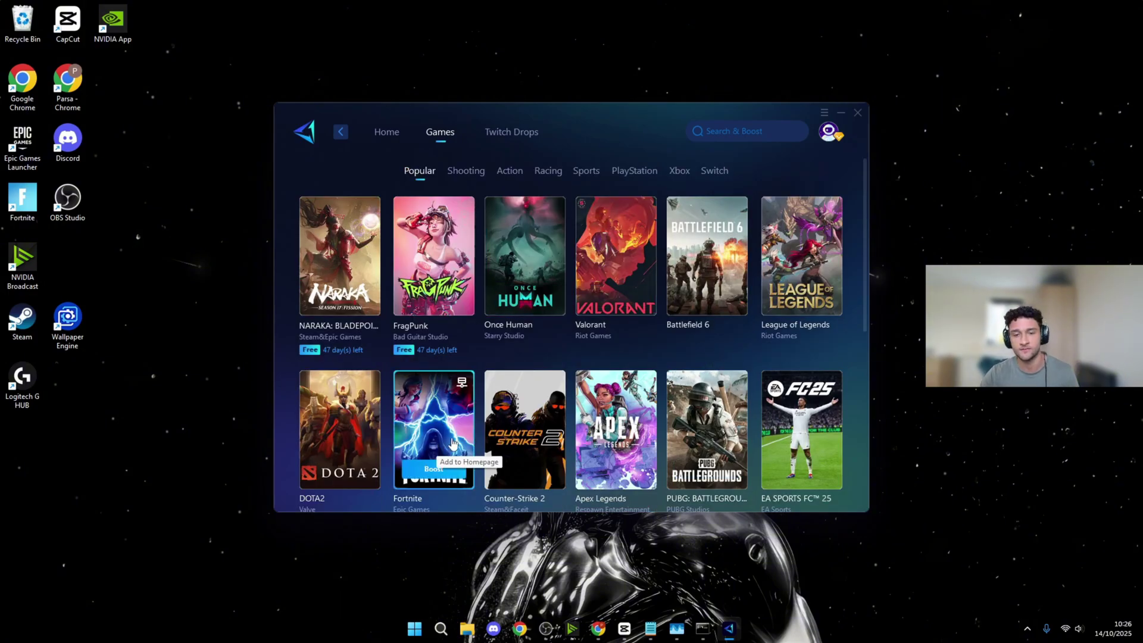
scroll(734, 435, "down", 3)
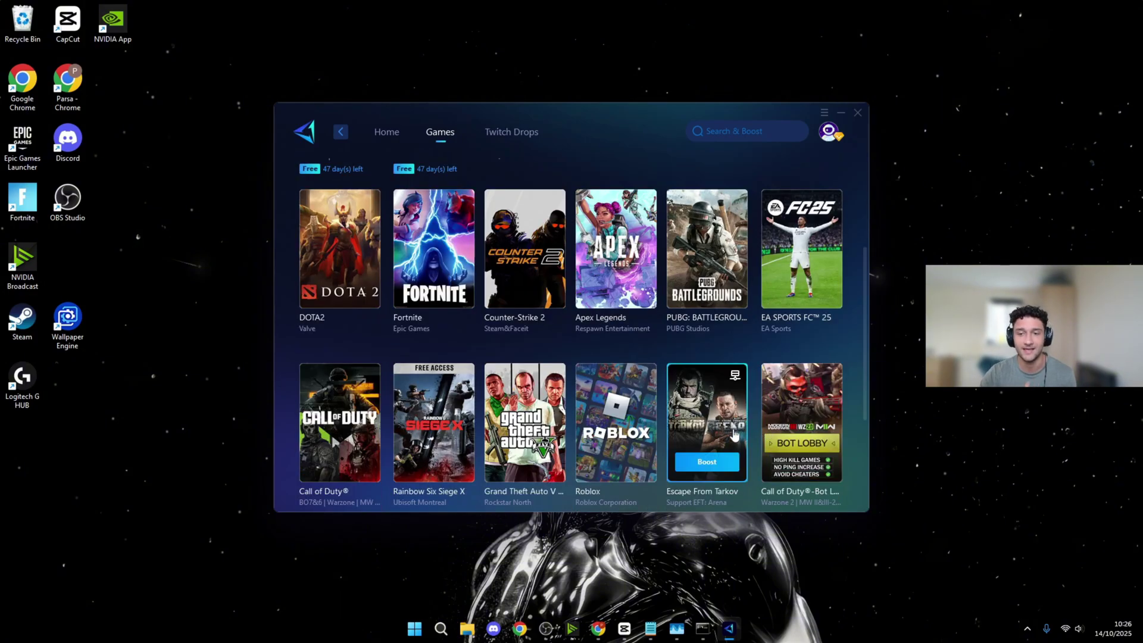
scroll(735, 436, "down", 3)
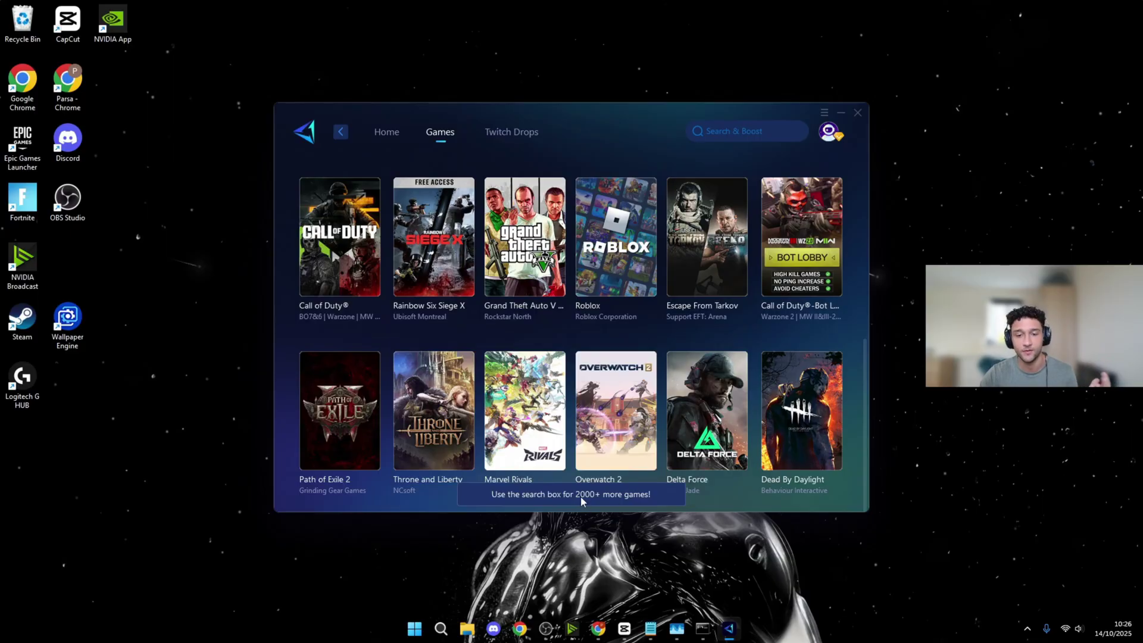
left_click(402, 134)
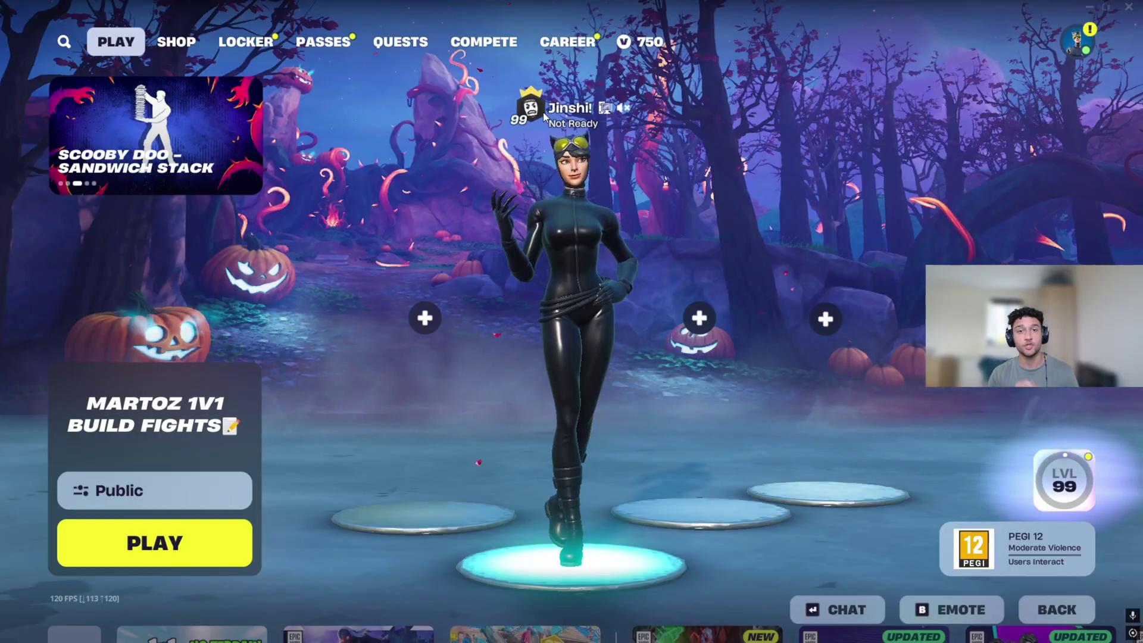
- Open Fortnite's Game settings to check the matchmaking region (Auto, 69 ms)
left_click(1080, 39)
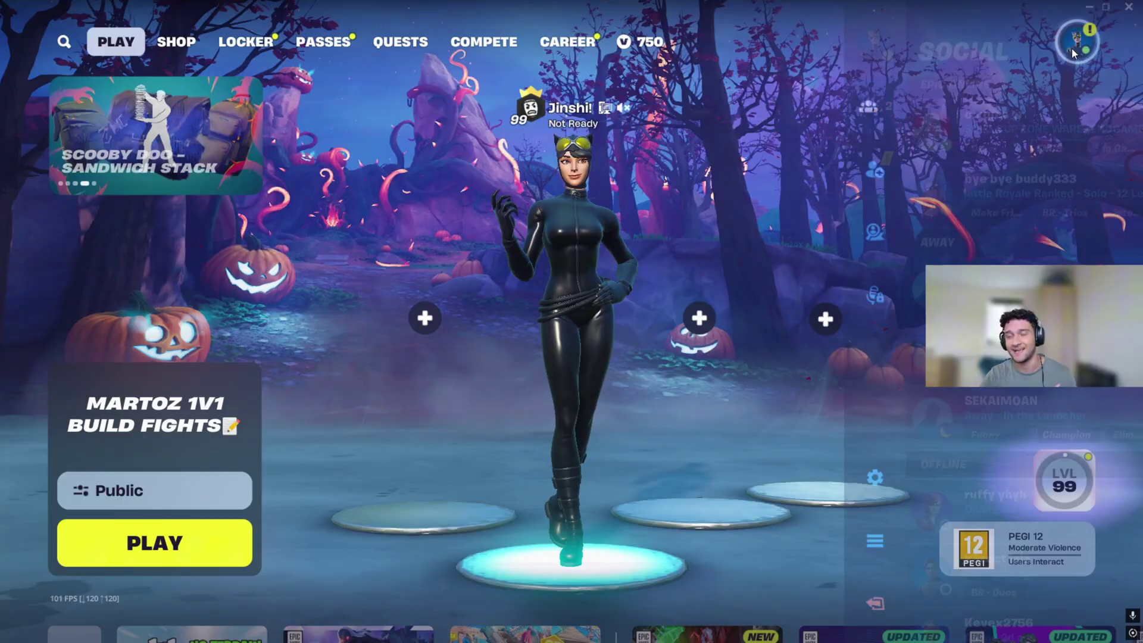
left_click(775, 467)
left_click(457, 30)
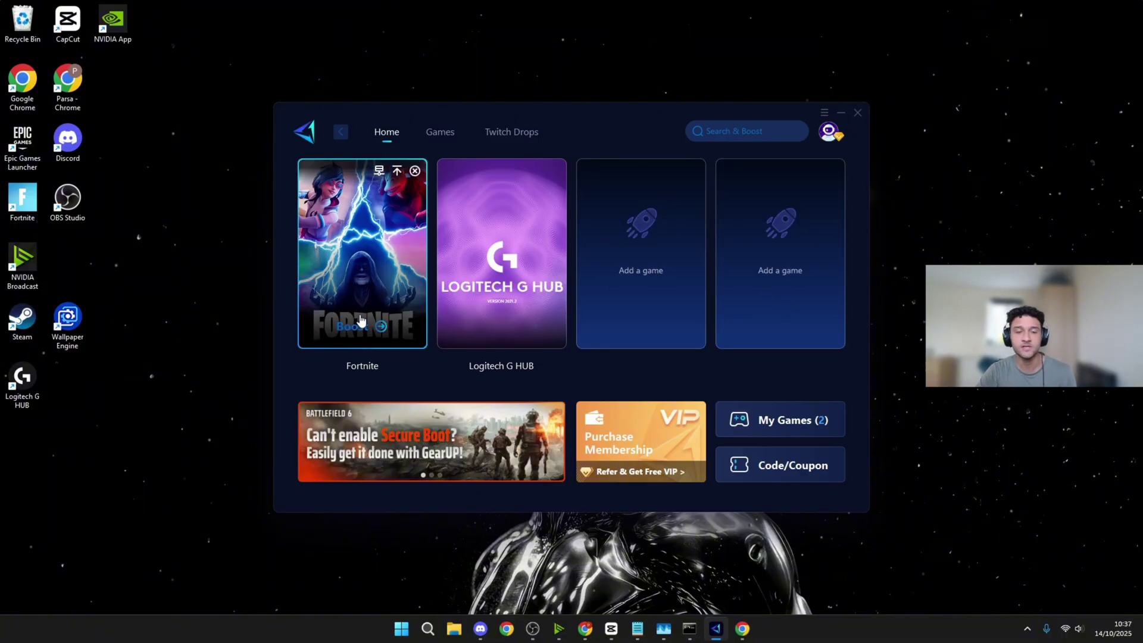
- Boost Fortnite on an auto server and node, then launch the game
left_click(361, 324)
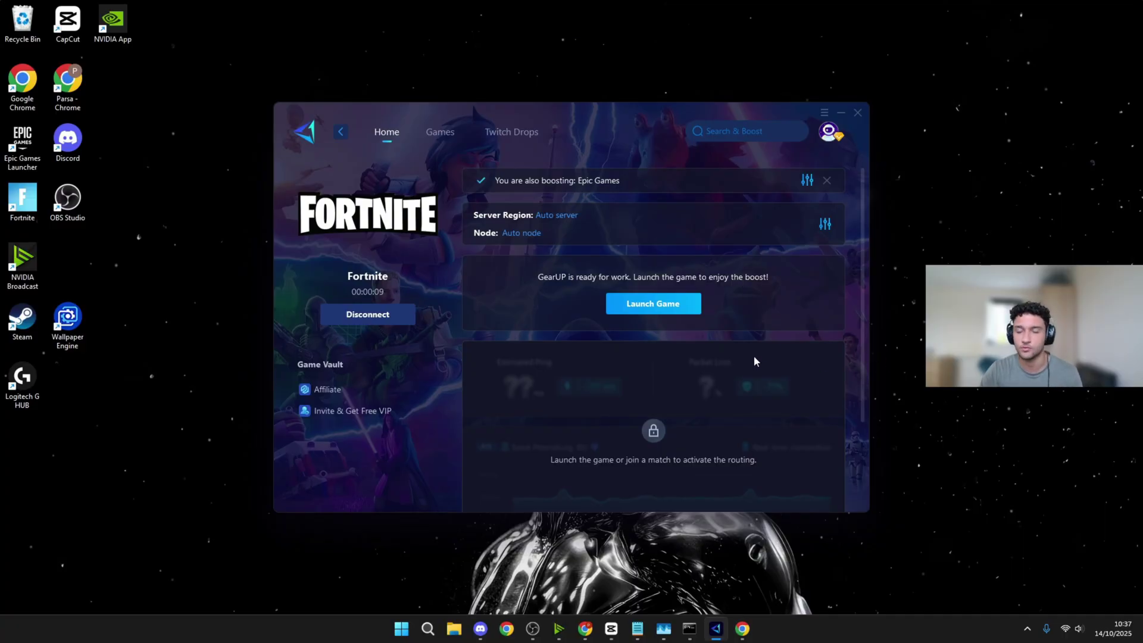
left_click(689, 308)
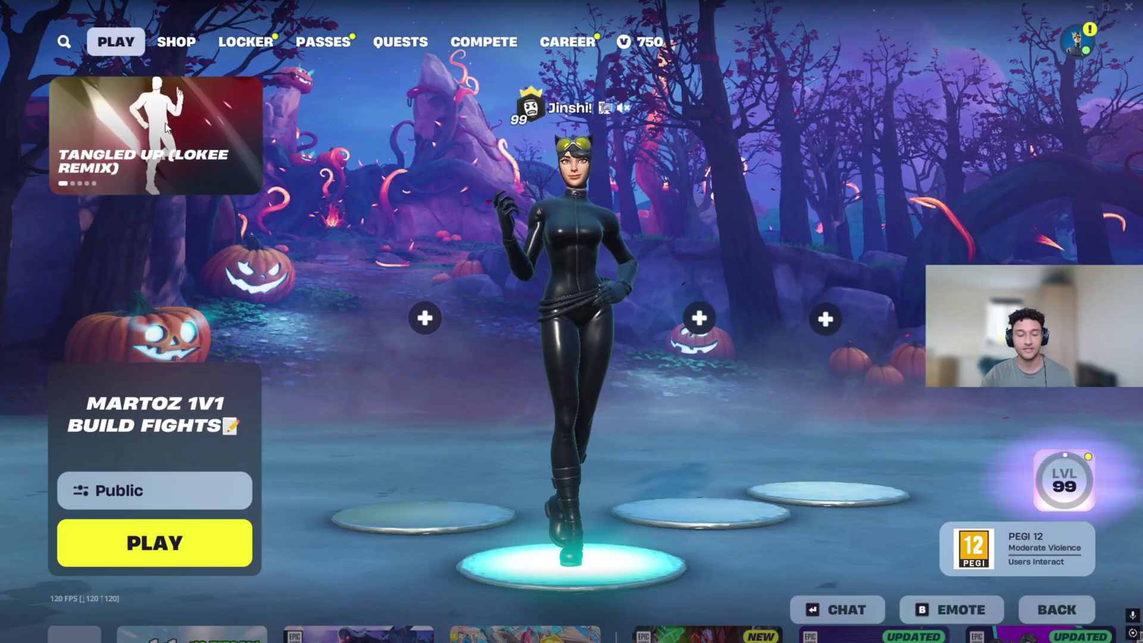
key("super")
key("super")
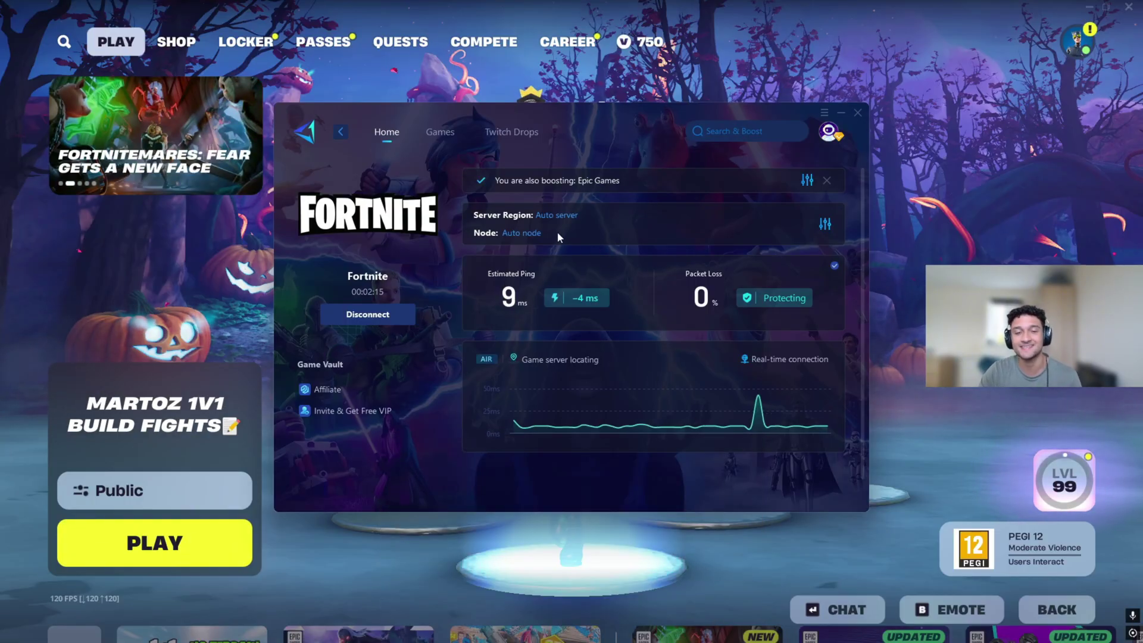
left_click(844, 119)
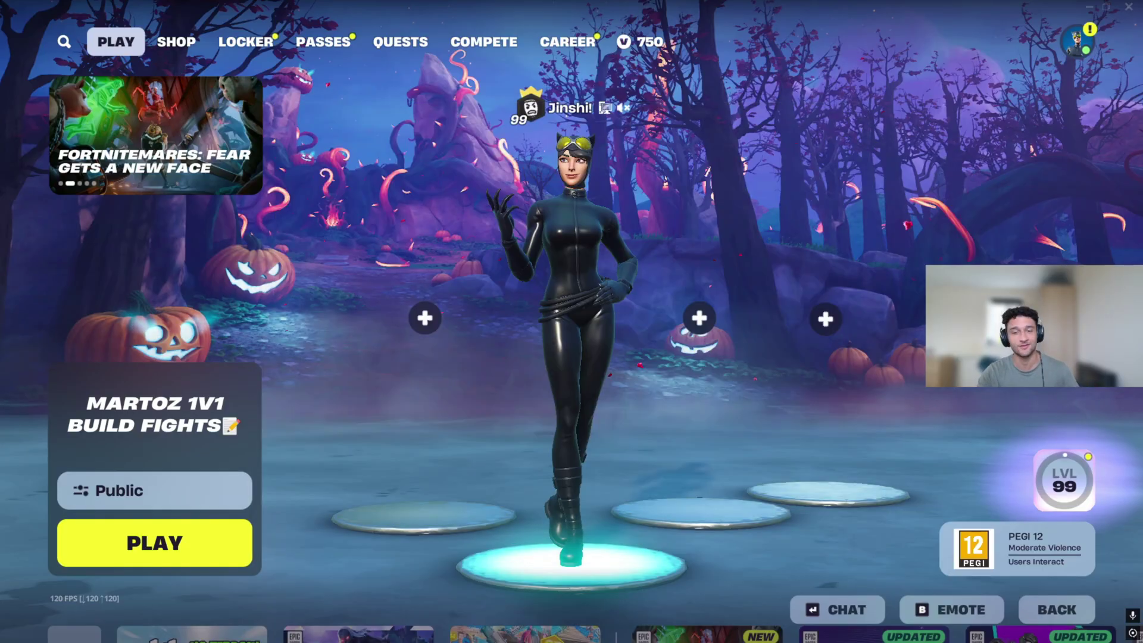
- Check Fortnite's matchmaking region (Auto, 19 ms), then open Windows Graphics settings
left_click(1077, 36)
left_click(784, 474)
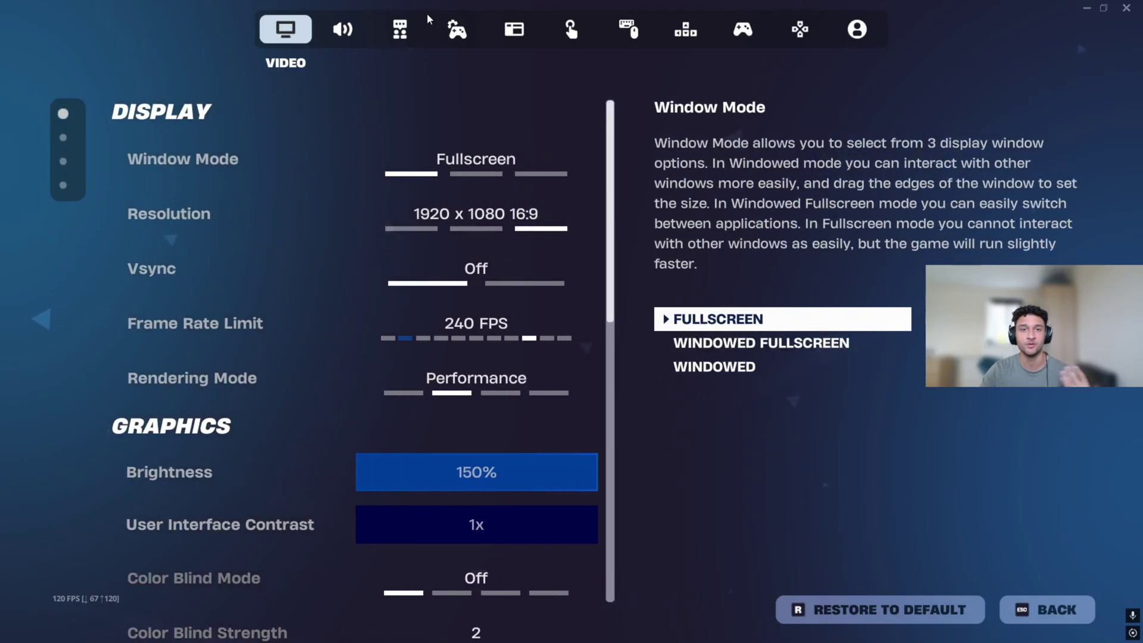
left_click(456, 28)
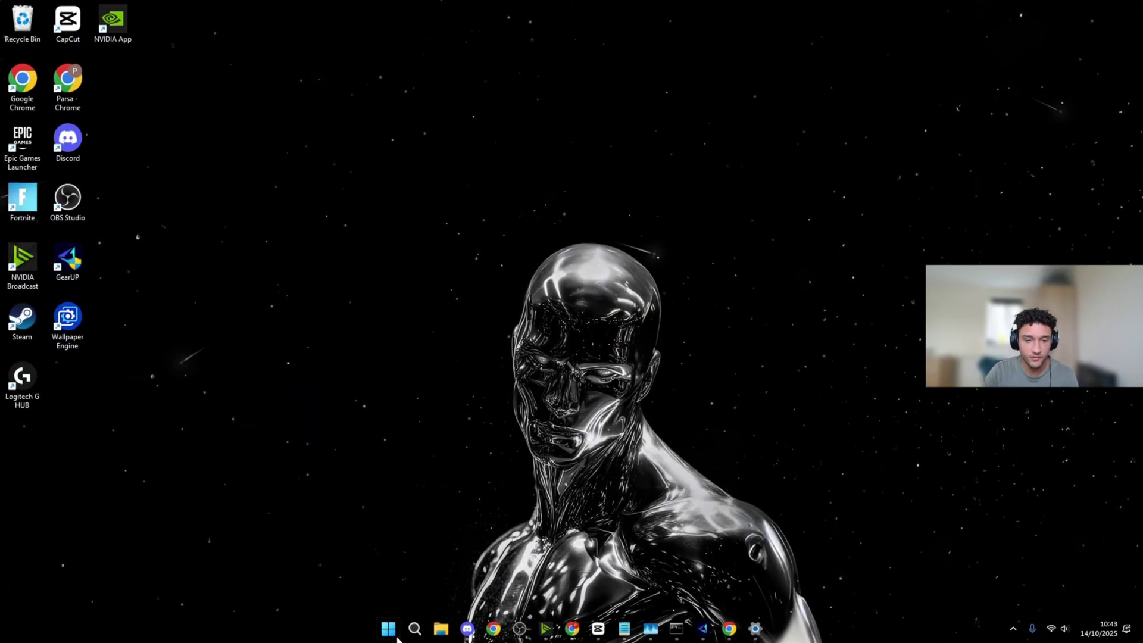
left_click(414, 629)
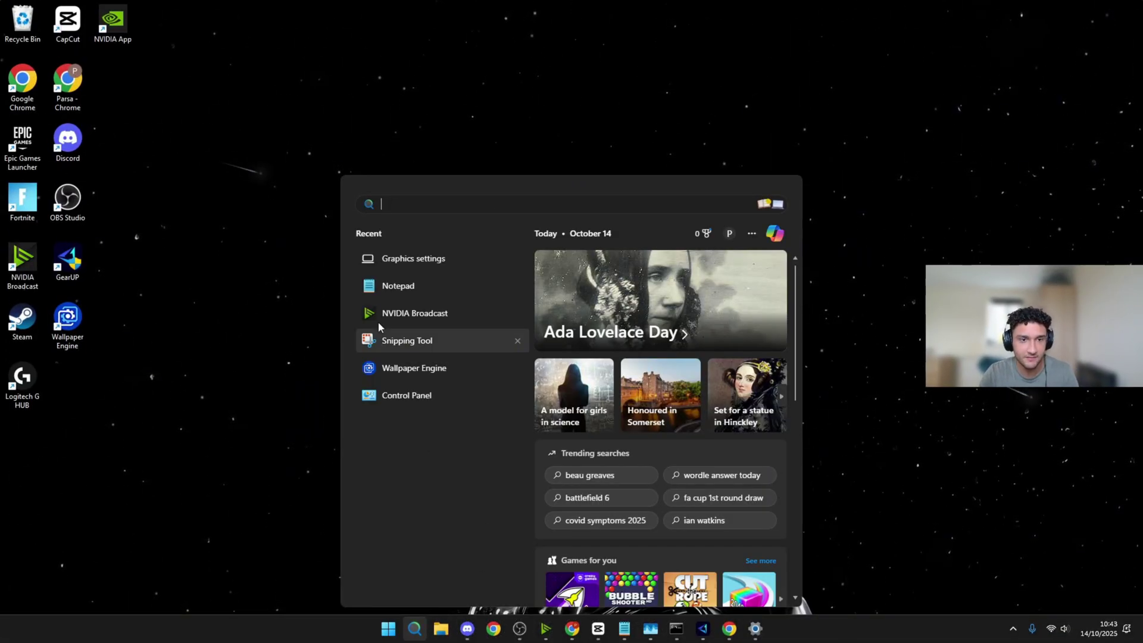
left_click(407, 259)
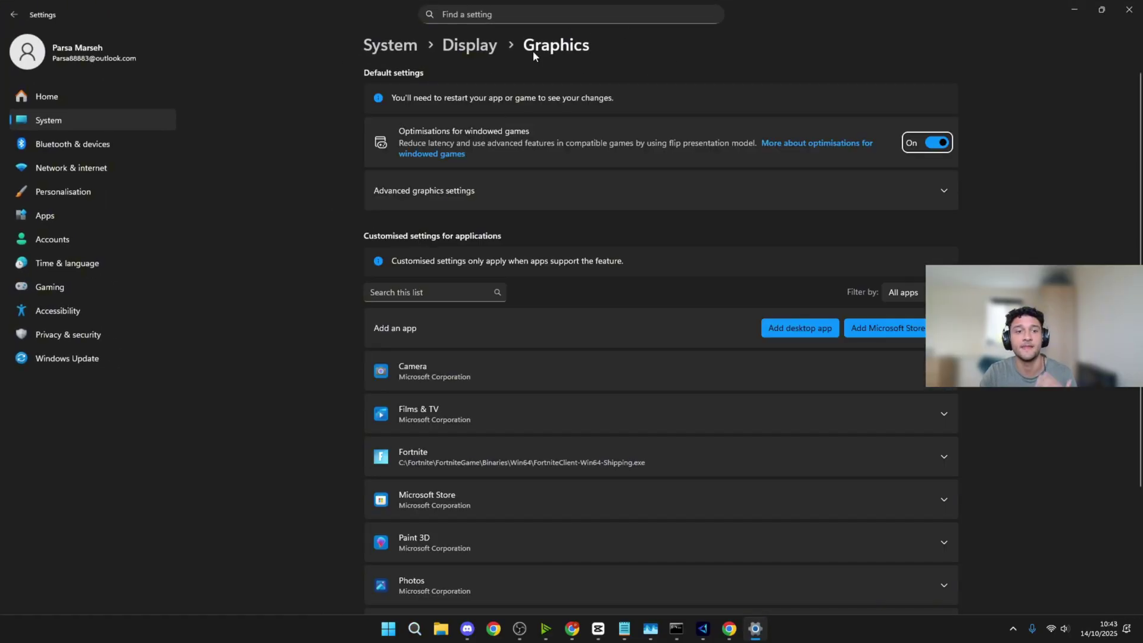